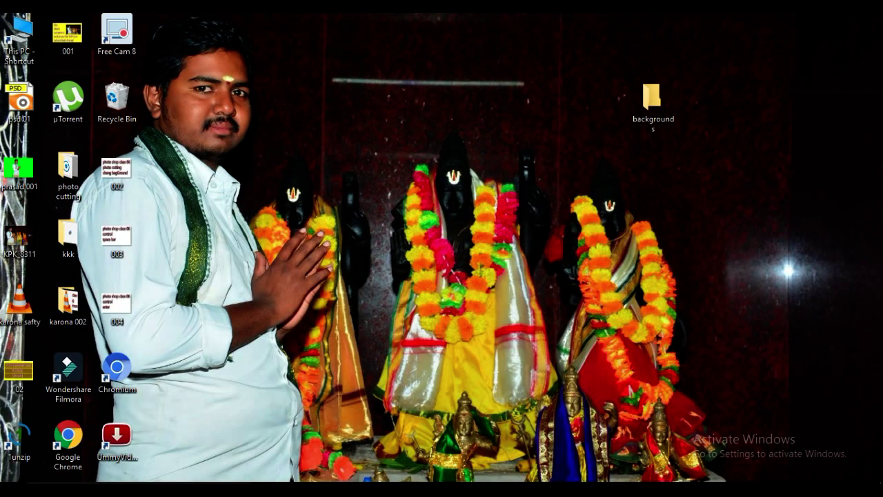
Refresh the Windows desktop and bring up the Start menu app list.
right_click(421, 211)
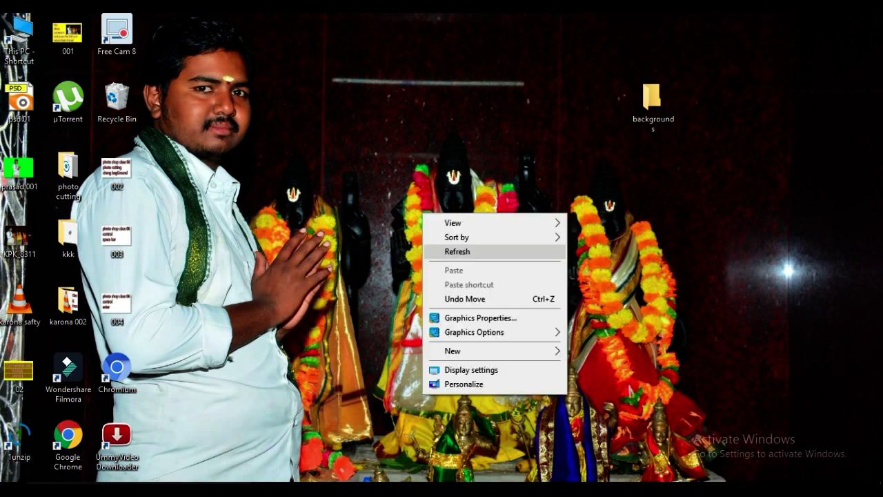
left_click(442, 250)
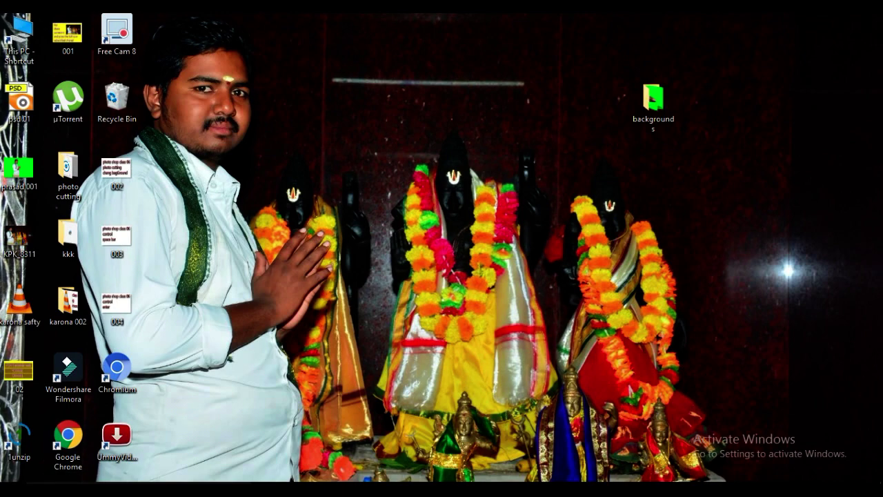
key("super")
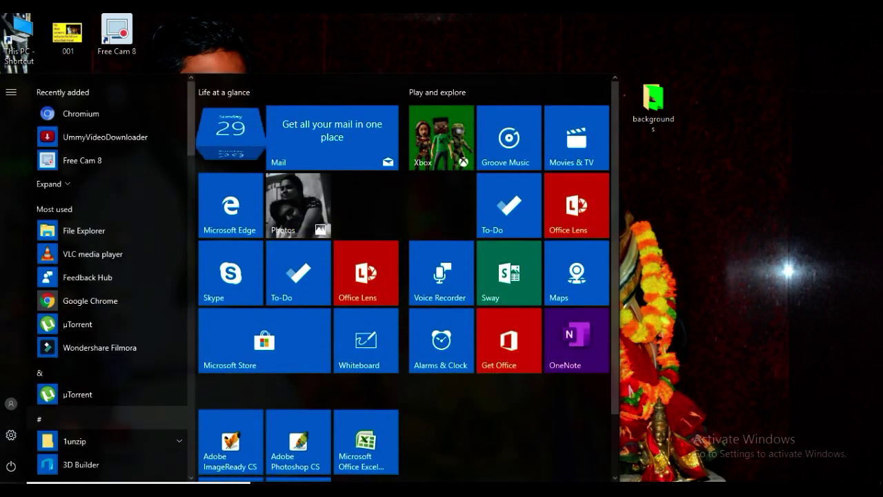
Launch Voice Recorder by searching 'vo', start a new recording, and minimize the recorder.
type("vo")
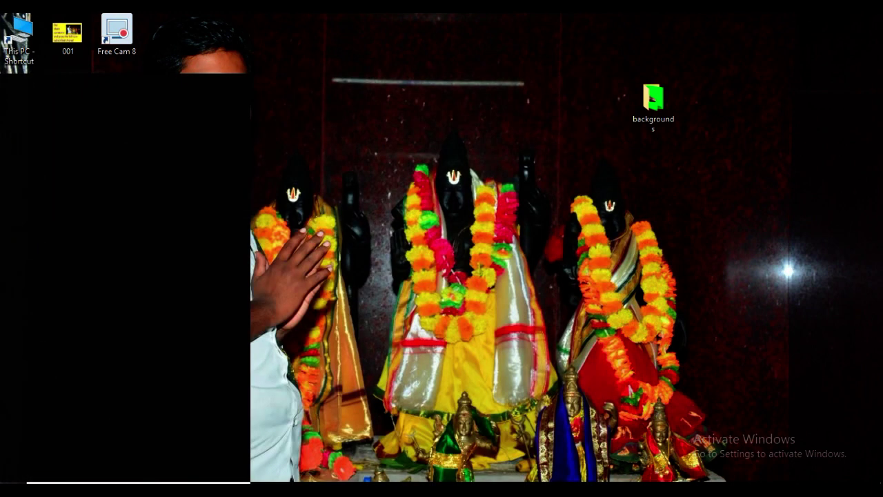
key("Return")
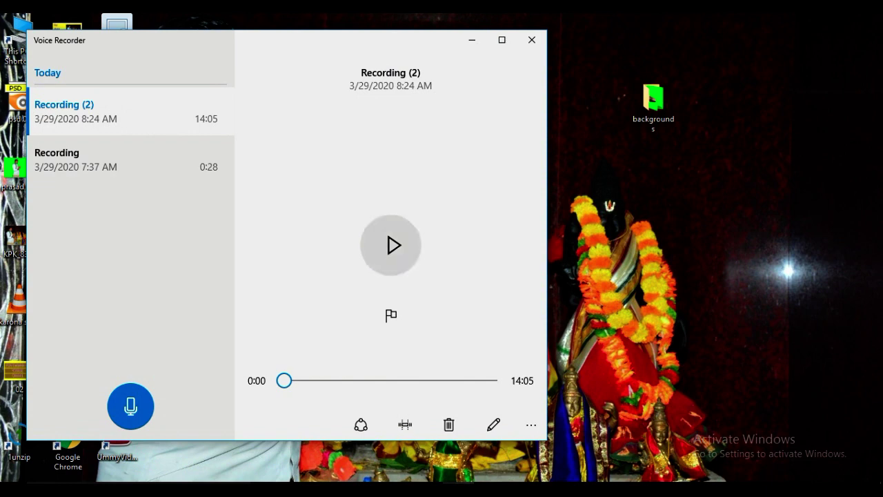
left_click(130, 405)
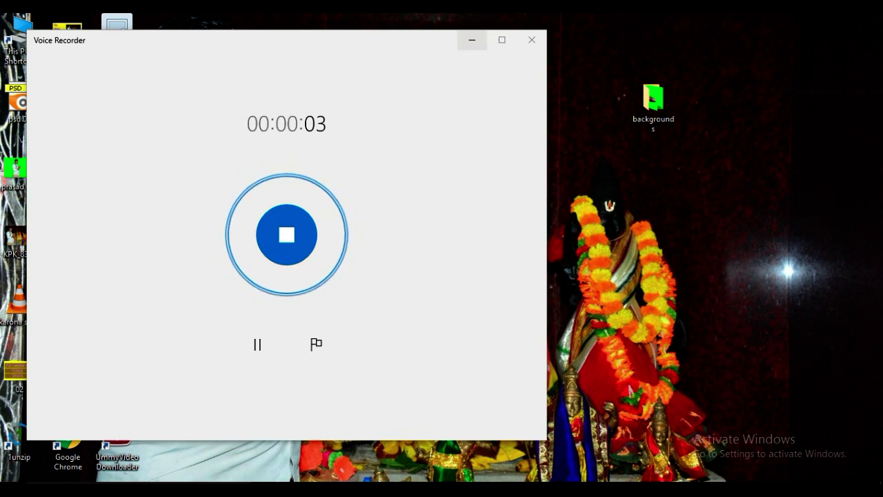
left_click(472, 39)
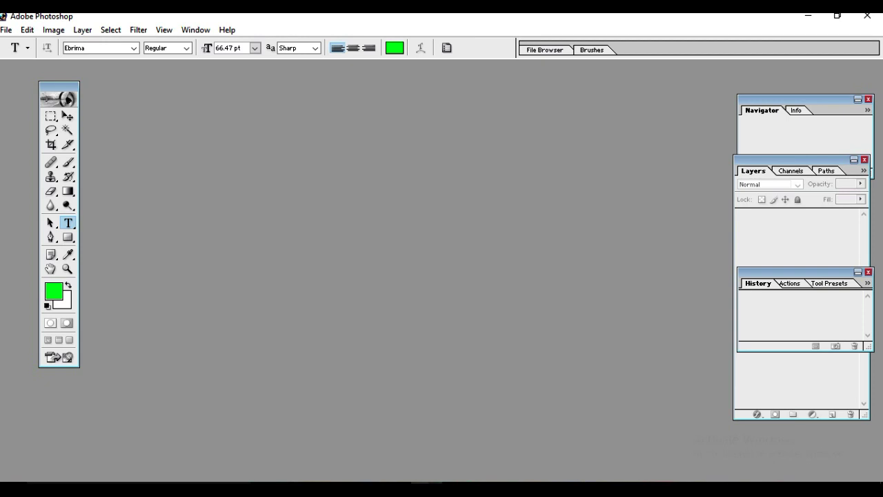
Open the green-screen photo prasad 001.jpg in Photoshop.
key("ctrl+o")
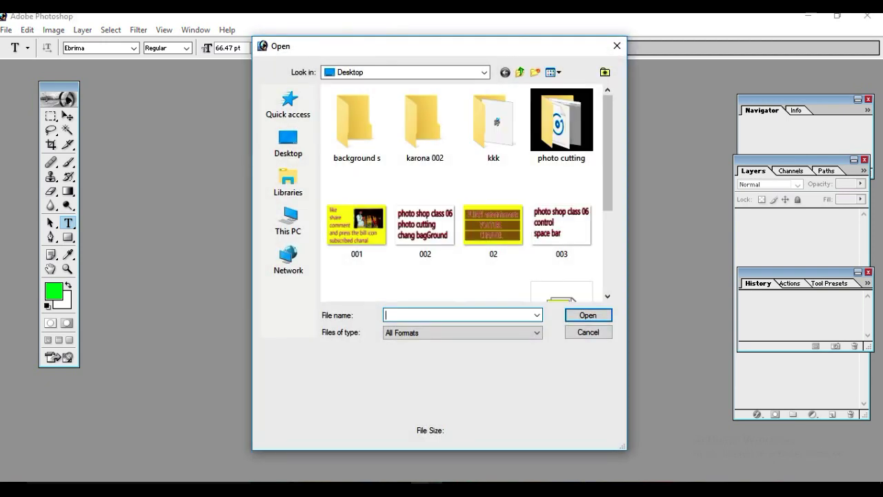
scroll(463, 193, "down", 2)
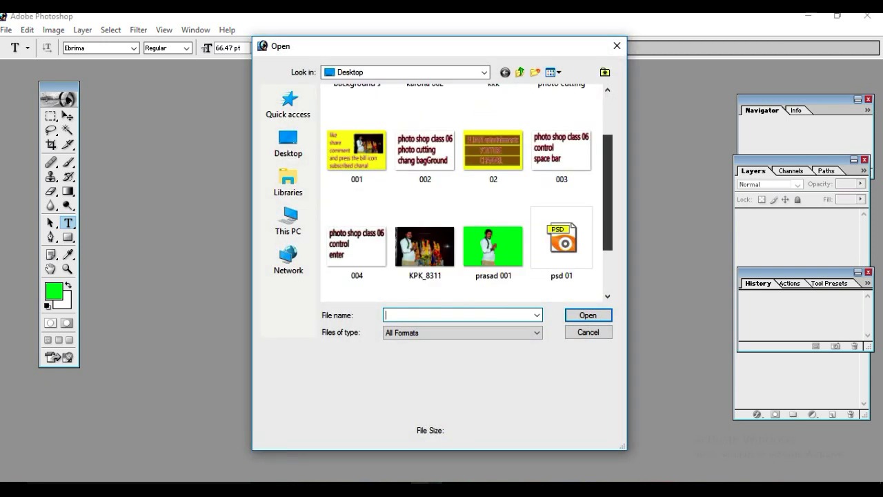
scroll(463, 194, "down", 2)
left_click(493, 171)
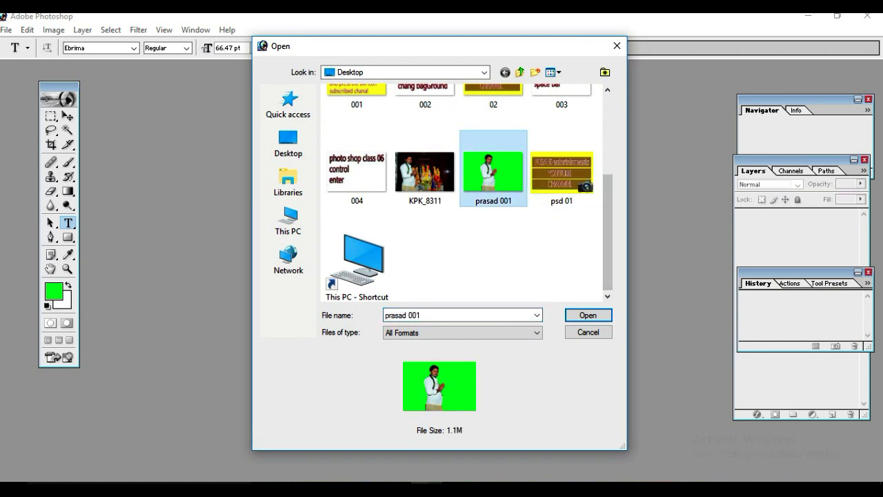
left_click(588, 314)
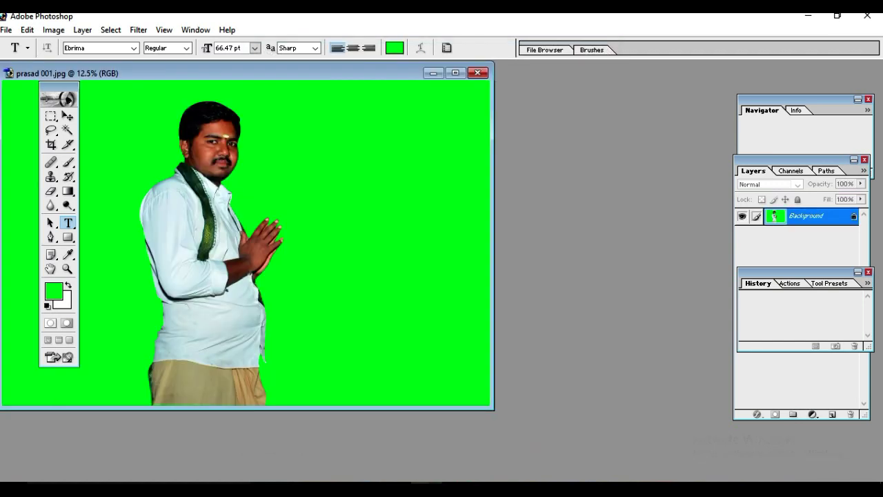
Maximize the prasad 001 window and switch from the Move tool to the Magic Wand.
left_click(456, 72)
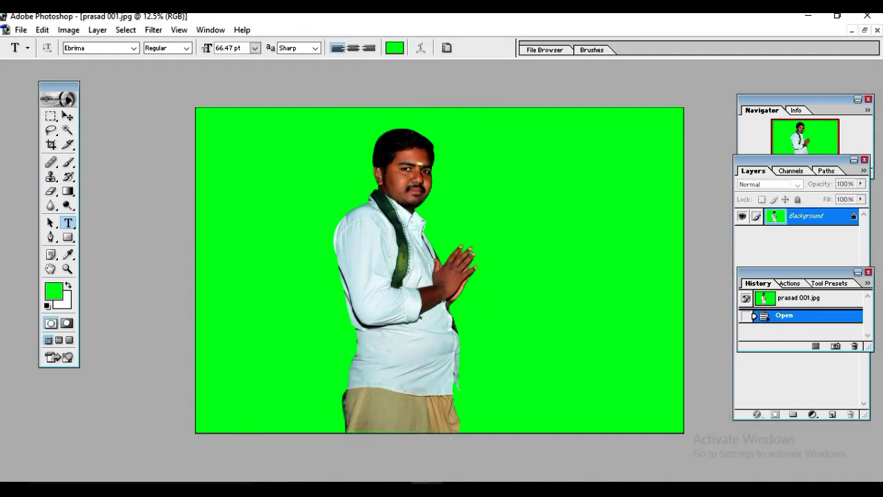
key("v")
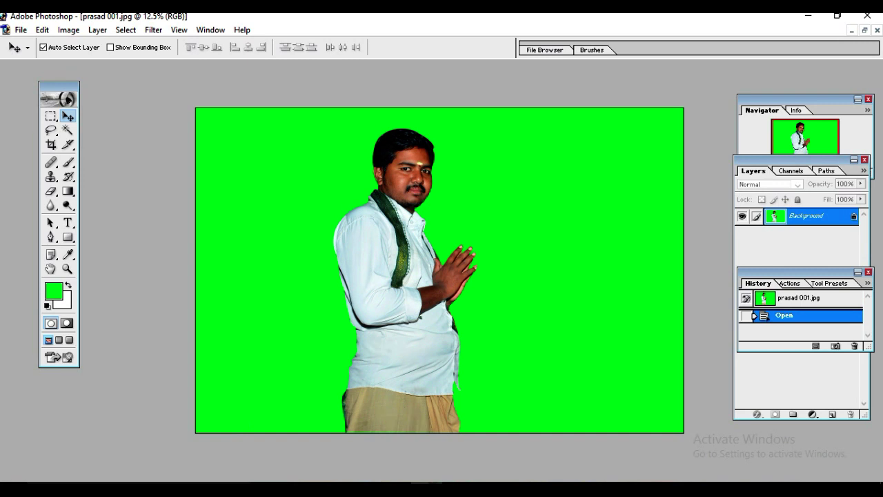
key("w")
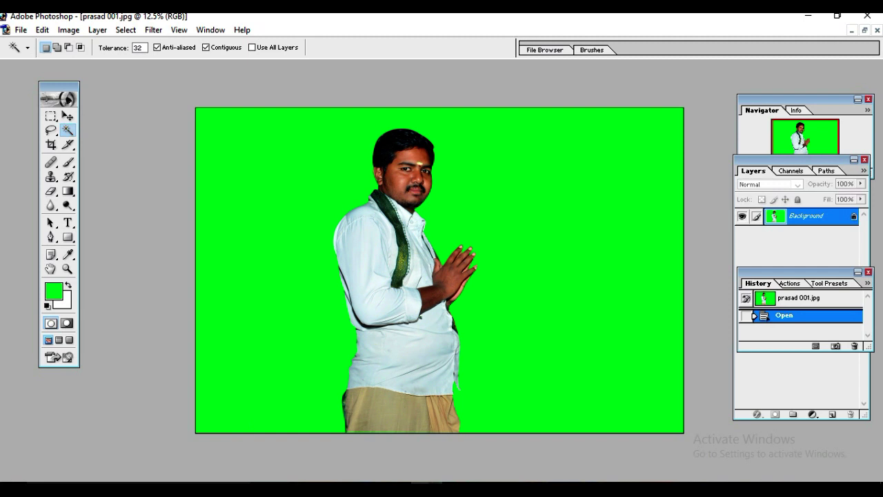
Magic-wand the green backdrop, close Navigator and History, raise Layers, then invert the selection.
left_click(552, 207)
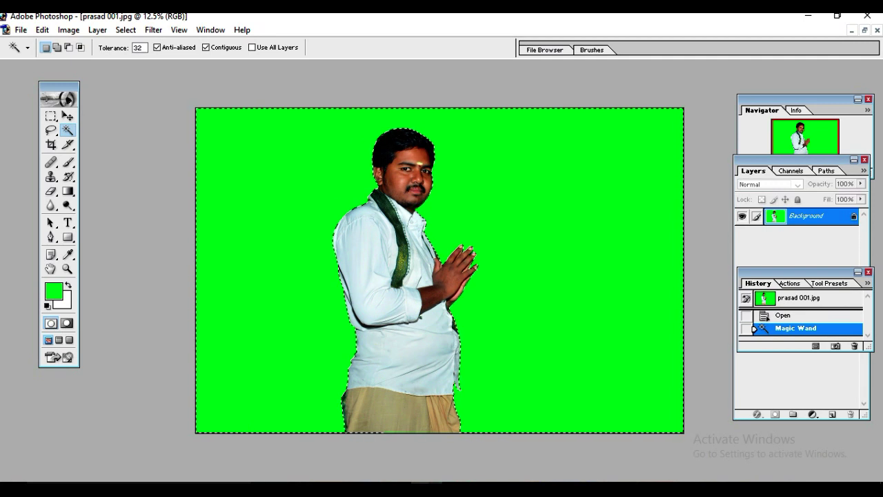
left_click_drag(793, 272, 652, 160)
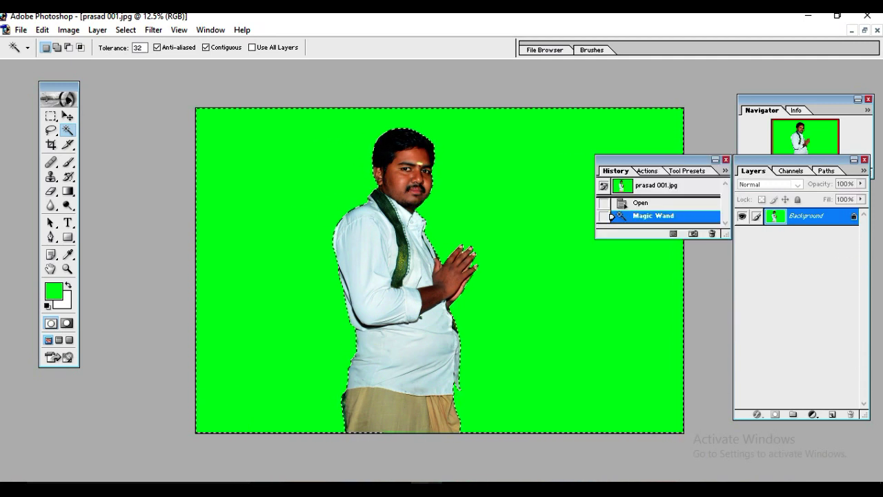
left_click_drag(727, 236, 727, 338)
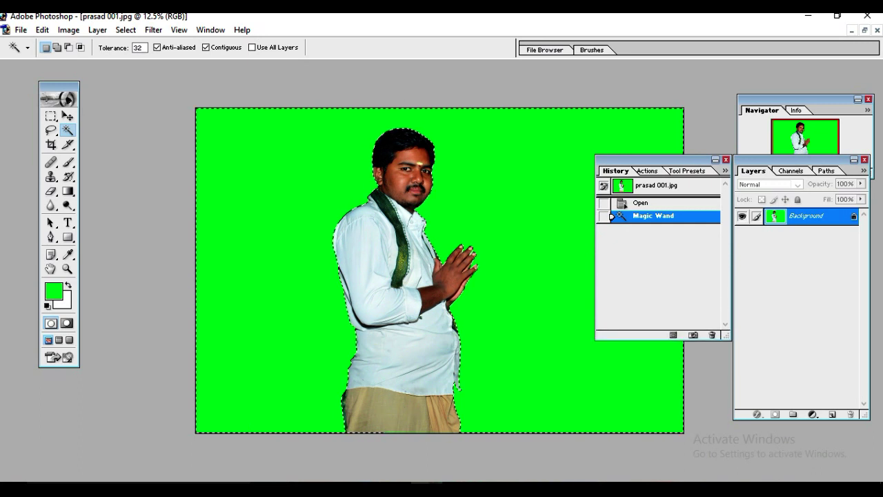
left_click(868, 99)
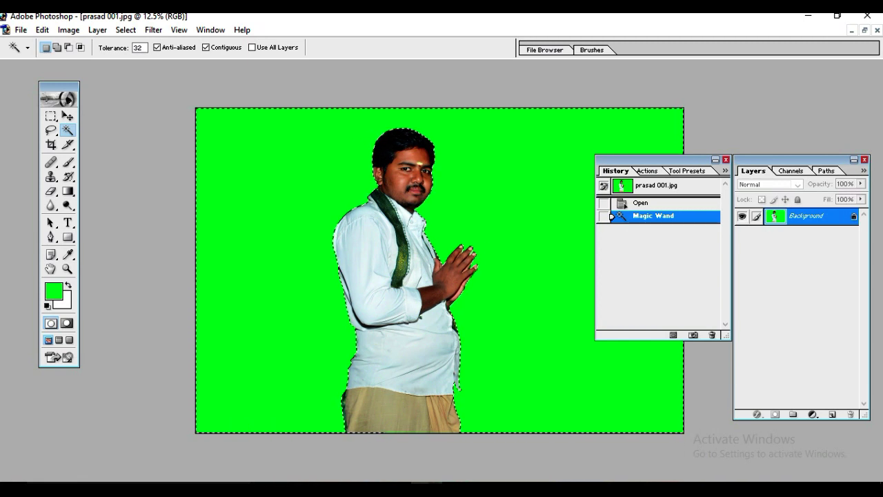
left_click(726, 160)
left_click_drag(793, 159, 761, 92)
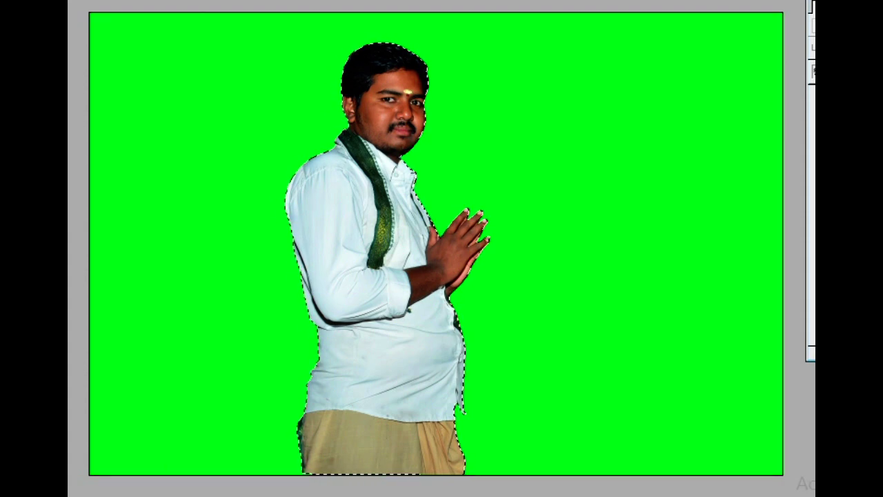
key("ctrl+shift+i")
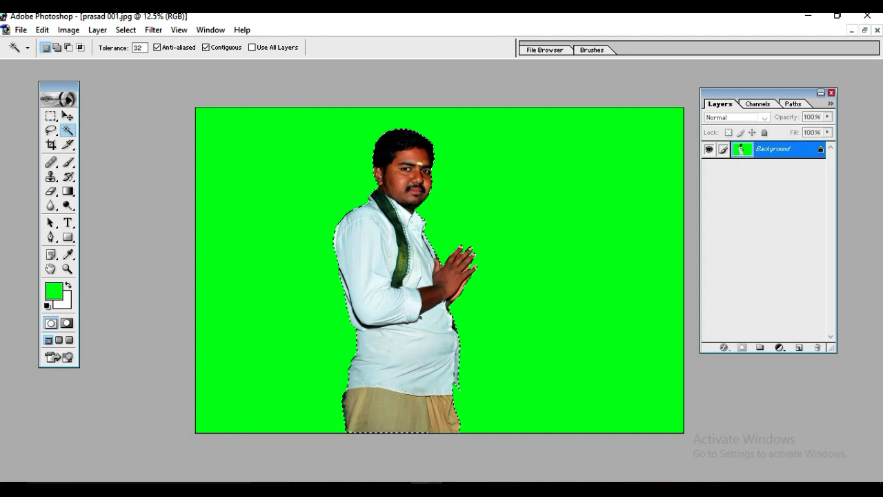
Copy the selected man to Layer 1 with Background hidden, then return to standard view and open another image.
key("ctrl+j")
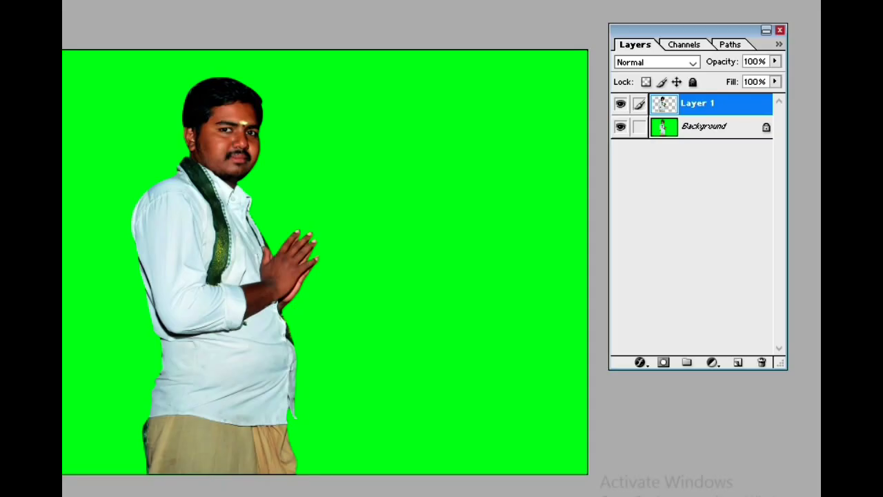
left_click(621, 126)
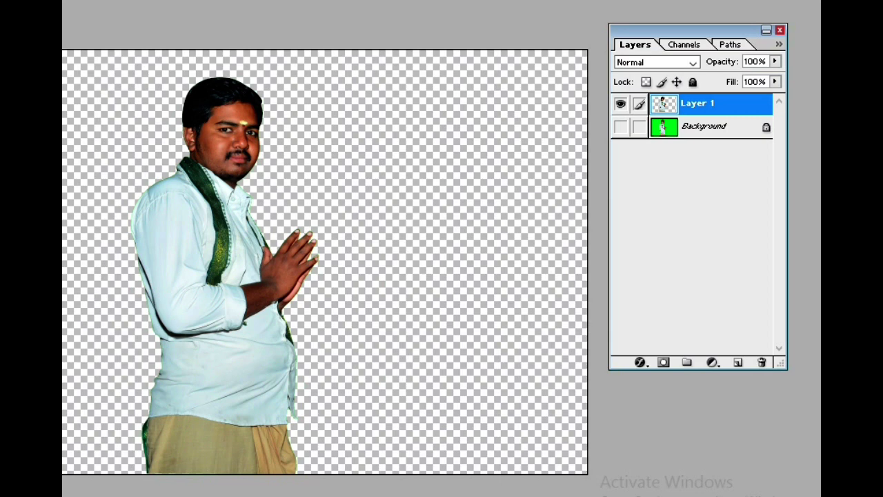
mouse_move(276, 276)
left_mouse_down()
mouse_move(246, 276)
mouse_move(316, 276)
mouse_move(257, 276)
mouse_move(281, 276)
left_mouse_up()
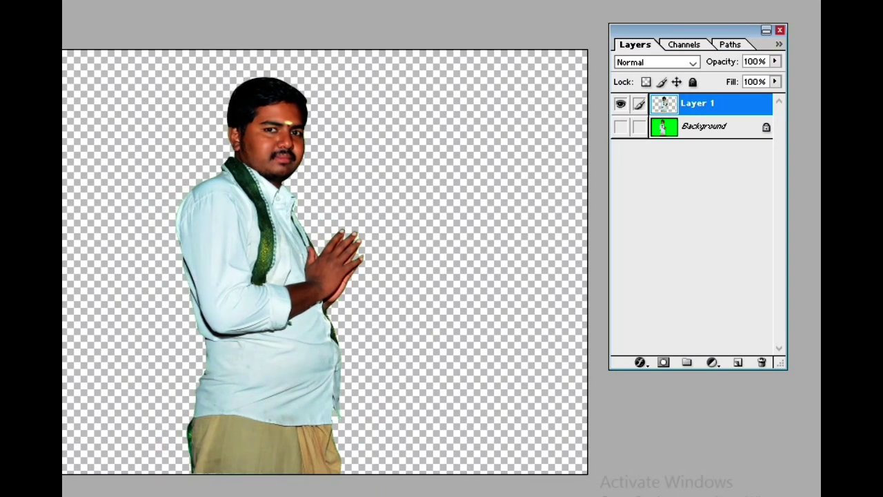
left_click(620, 127)
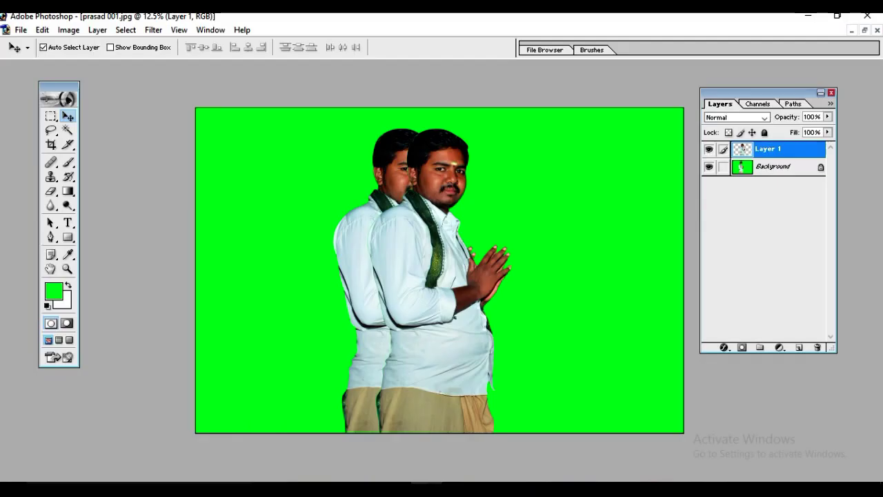
left_click(709, 166)
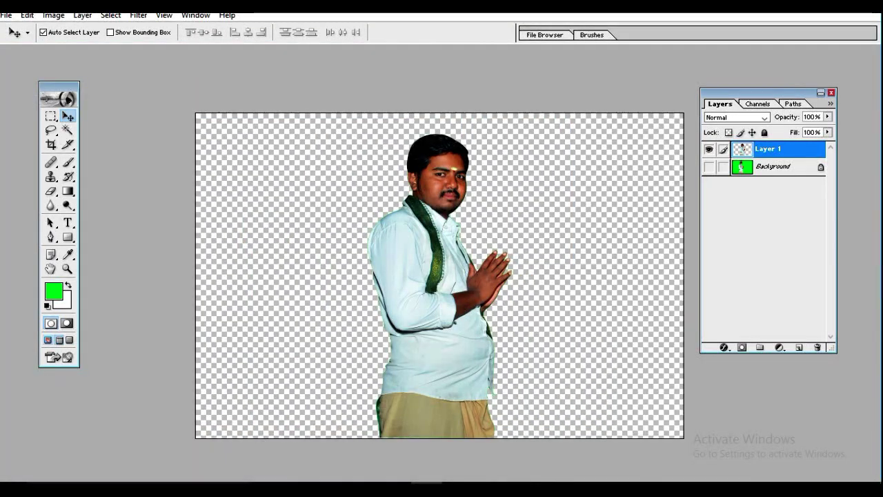
key("f")
key("f")
key("ctrl+o")
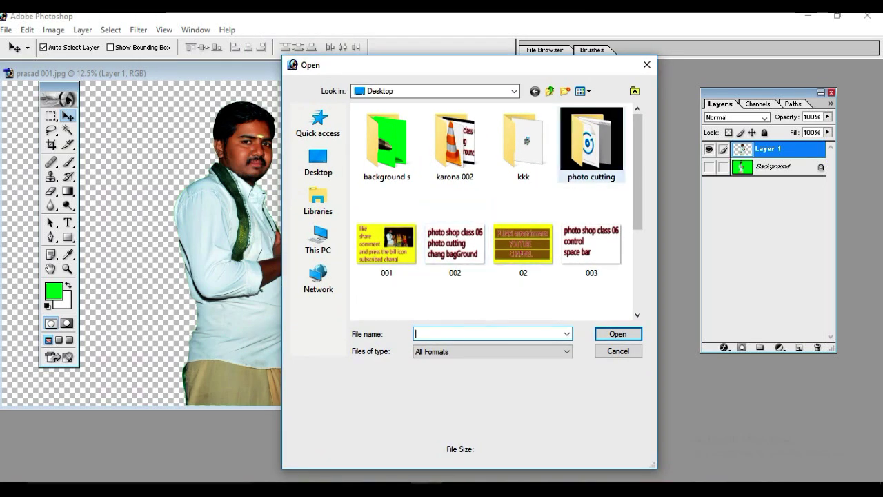
Open 7NYEwa.jpg from the background s folder and maximize its window.
scroll(492, 211, "down", 3)
scroll(492, 211, "up", 3)
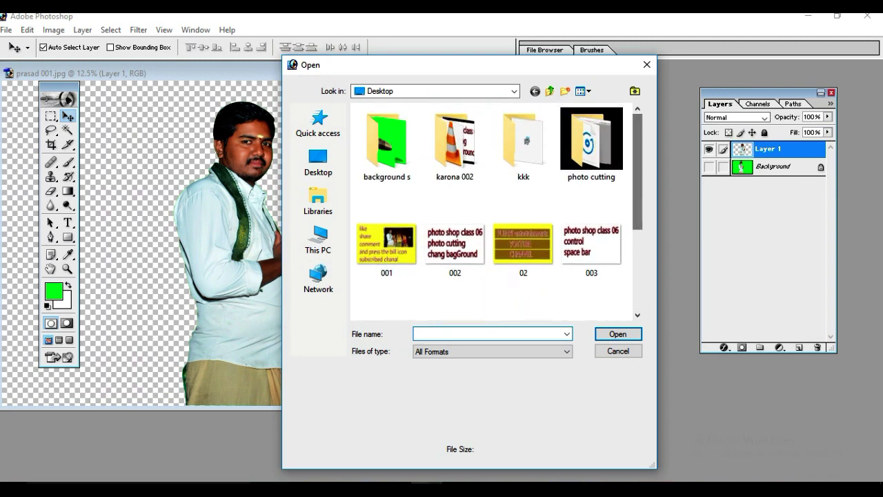
double_click(387, 141)
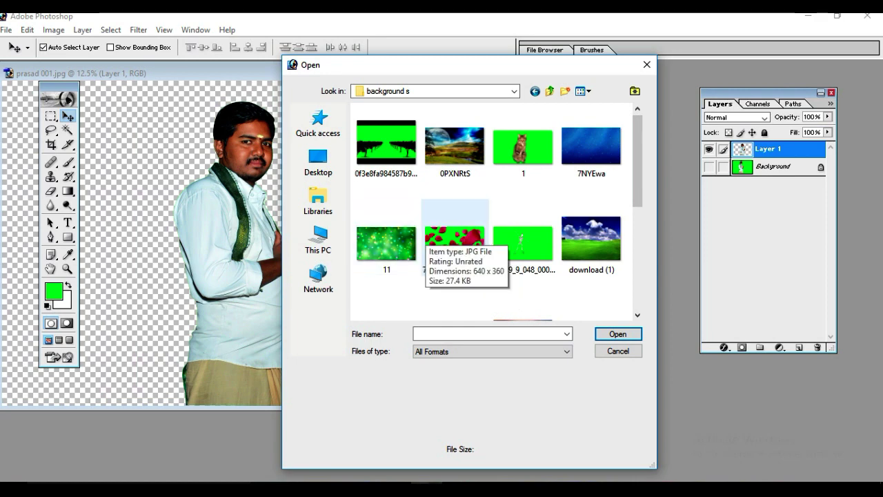
left_click(591, 146)
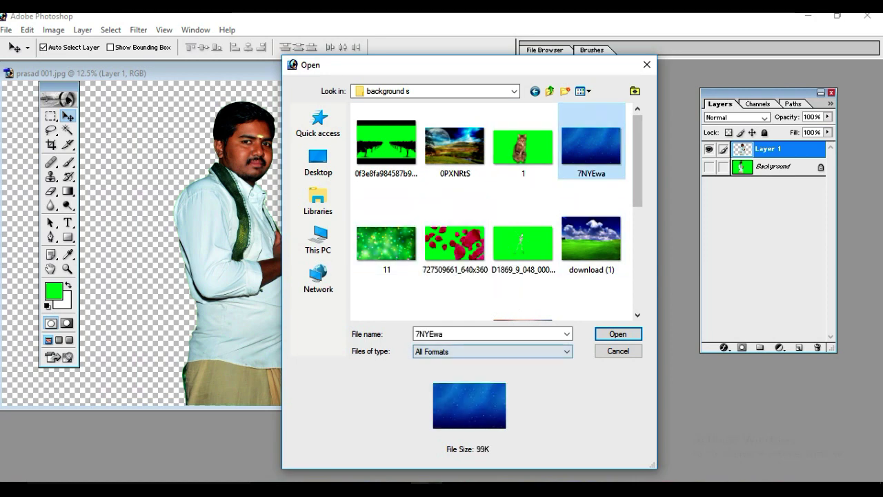
left_click(618, 334)
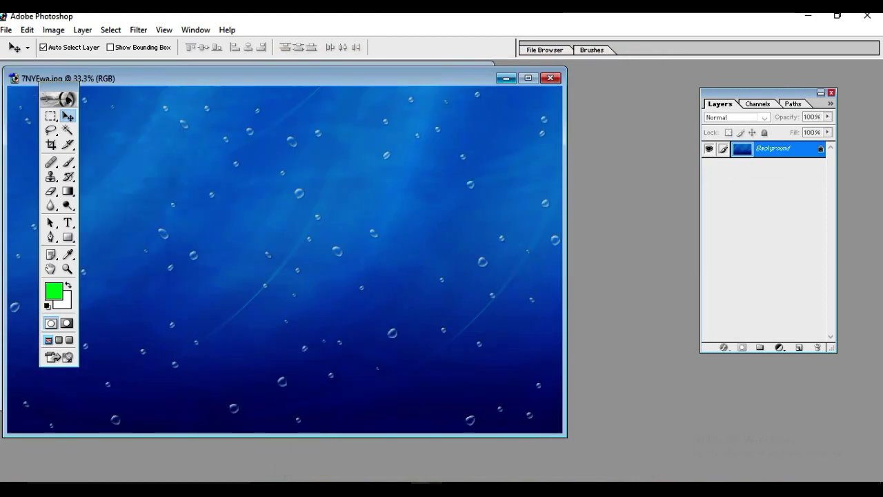
left_click(528, 78)
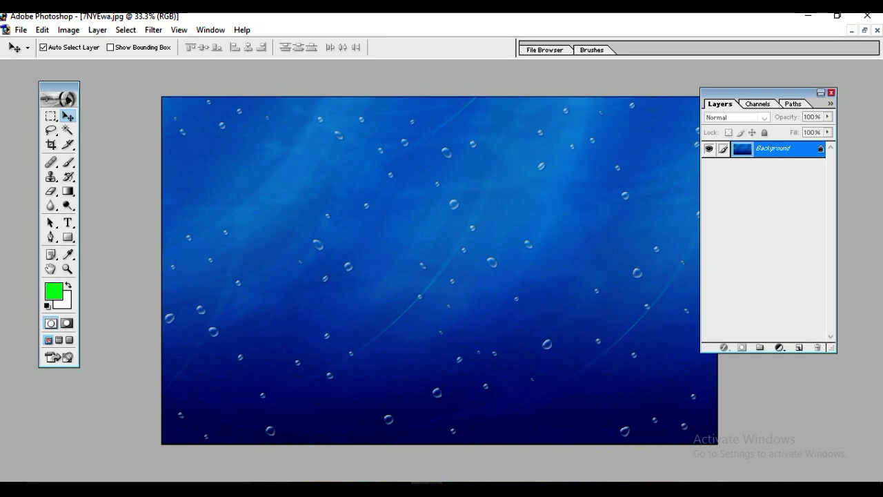
Cut the man from Layer 1 of prasad 001.jpg and return to 7NYEwa.jpg.
key("ctrl+Tab")
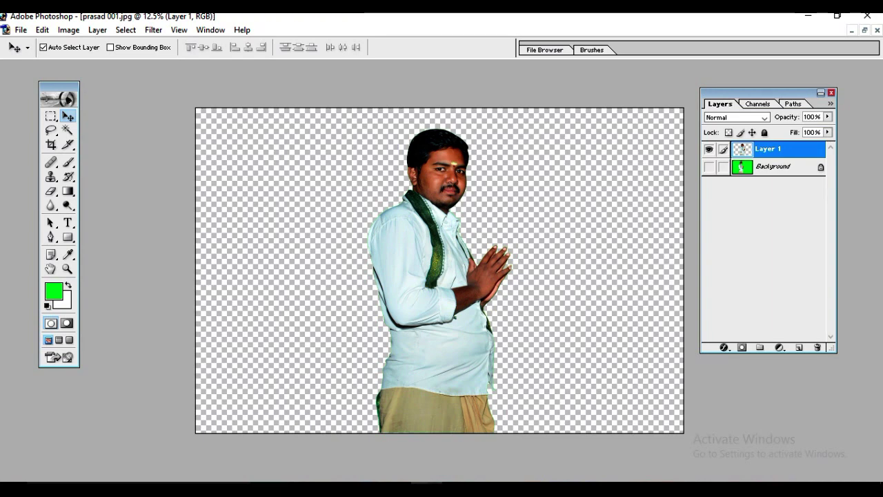
key("ctrl+a")
key("ctrl+x")
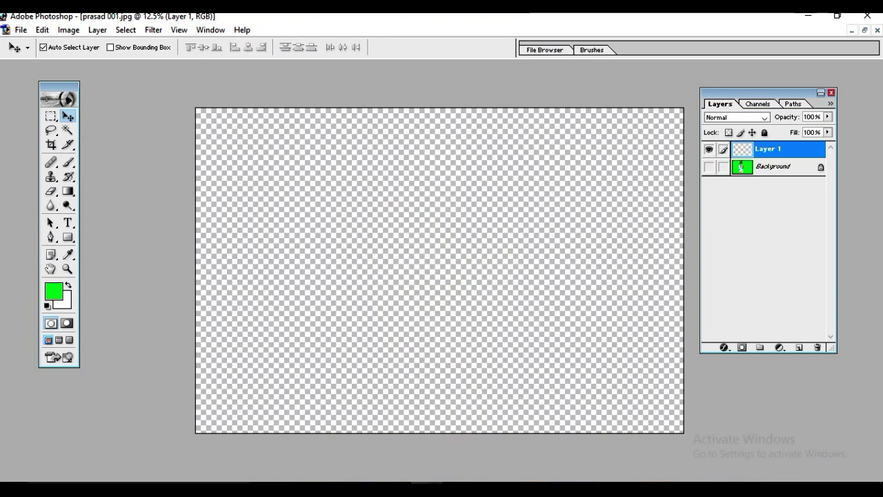
key("ctrl+Tab")
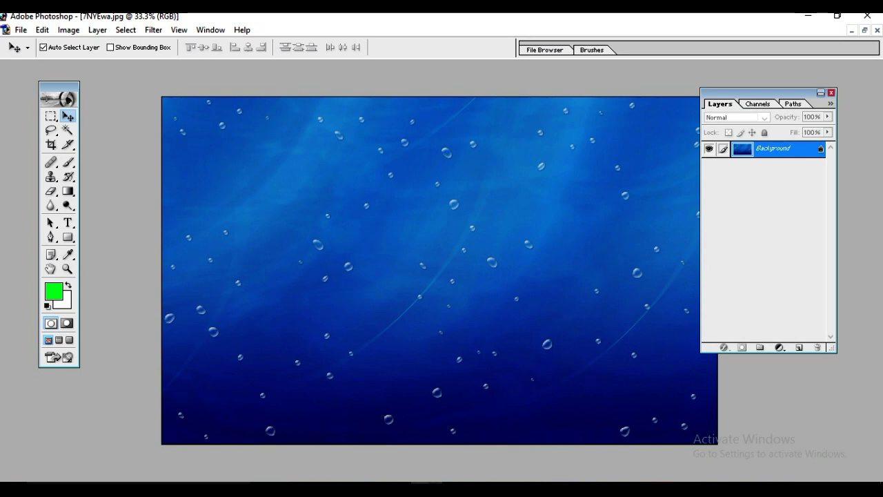
Paste the man onto the water-drops image and scale him to about 45% on the left.
key("ctrl+v")
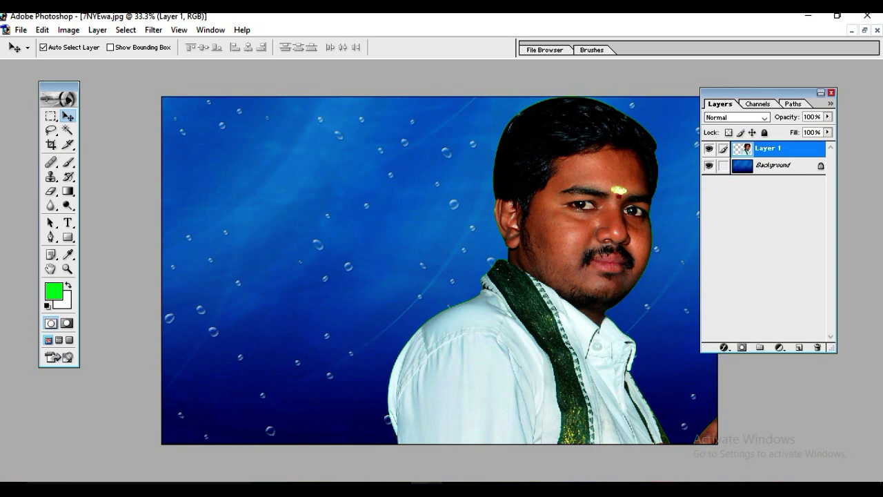
left_click_drag(587, 310, 389, 276)
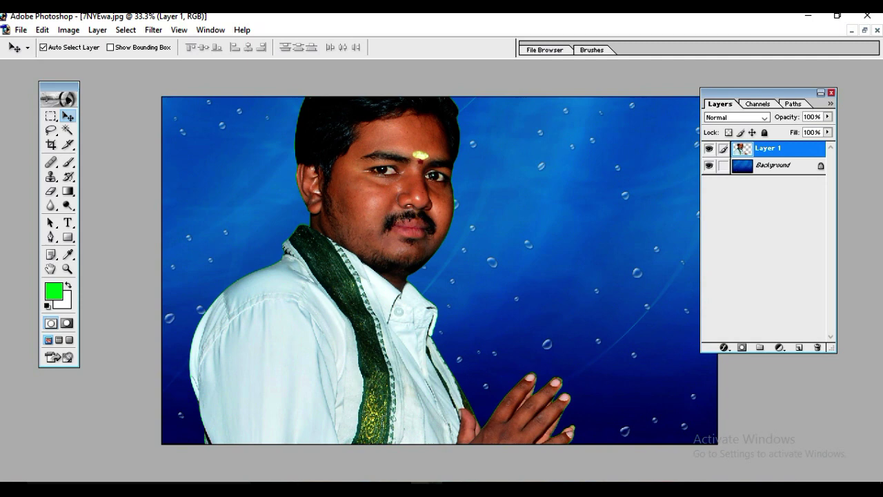
key("ctrl+t")
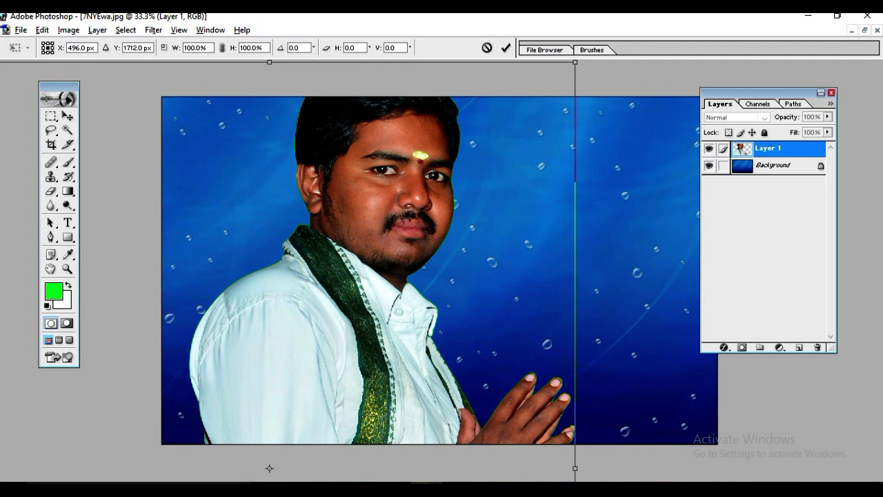
left_click_drag(574, 62, 377, 326)
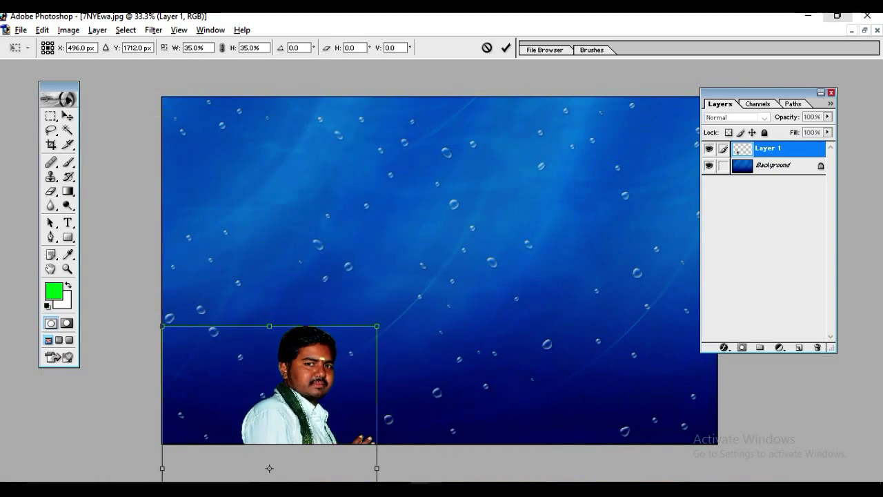
mouse_move(269, 468)
left_mouse_down()
mouse_move(289, 398)
mouse_move(294, 320)
mouse_move(268, 300)
mouse_move(264, 279)
mouse_move(310, 301)
left_mouse_up()
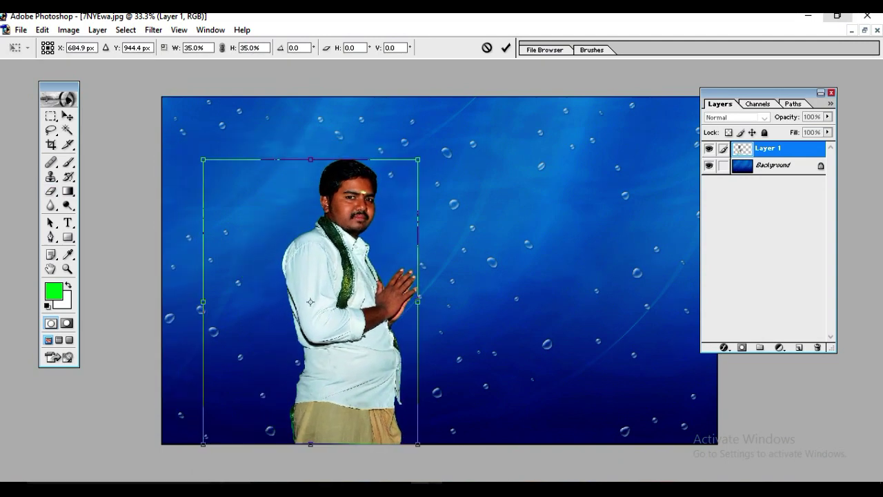
left_click_drag(418, 160, 446, 123)
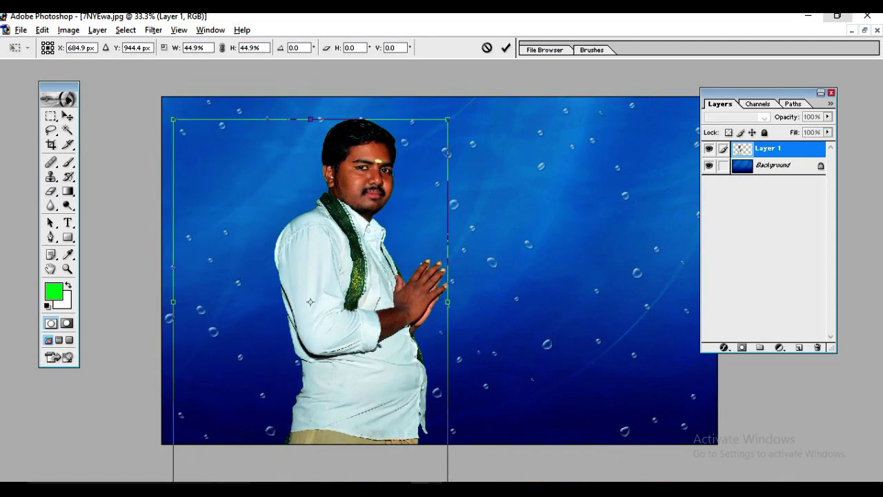
mouse_move(310, 302)
left_mouse_down()
mouse_move(268, 292)
mouse_move(207, 297)
left_mouse_up()
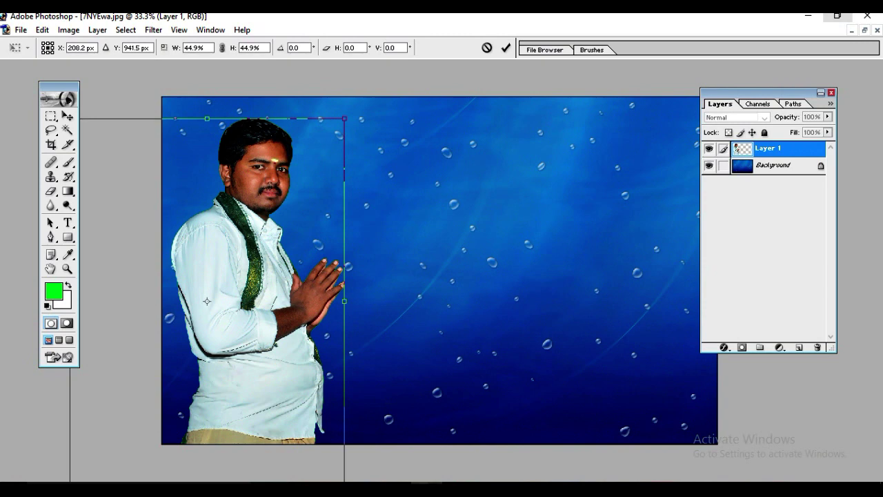
Commit the transform, then select Layer 1 and nudge the man slightly right.
key("Return")
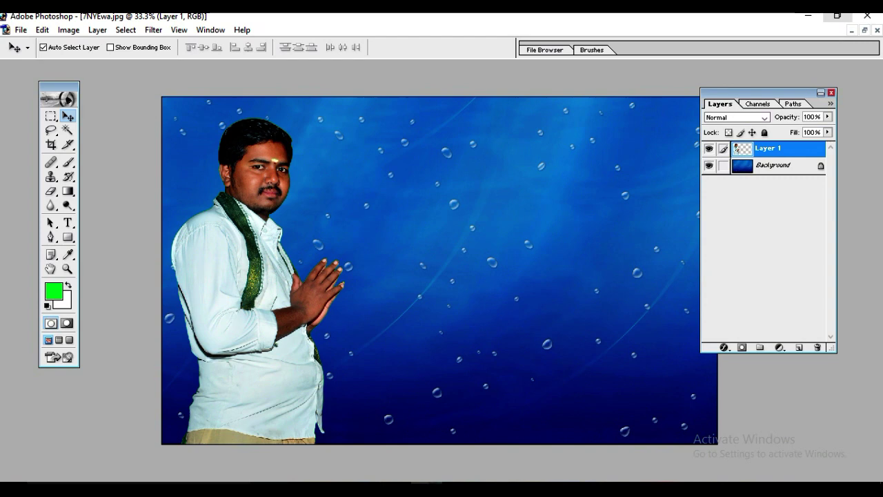
right_click(227, 248)
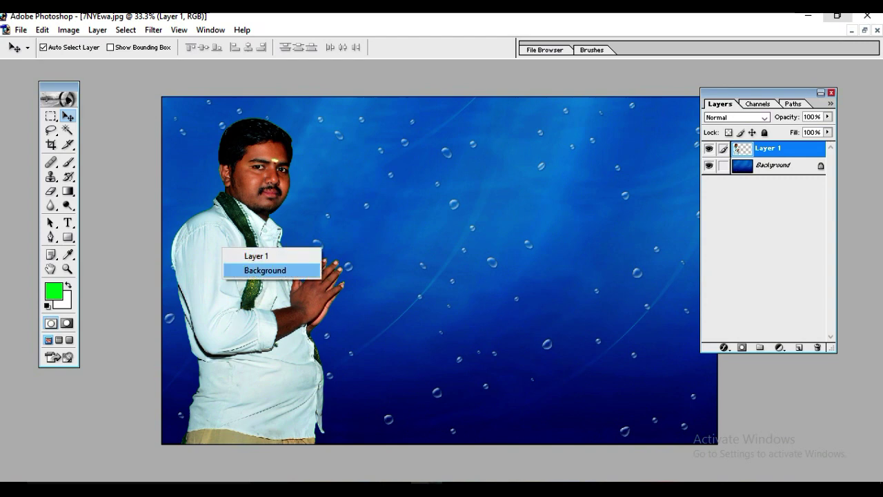
left_click(255, 254)
mouse_move(263, 276)
left_mouse_down()
mouse_move(544, 304)
mouse_move(580, 257)
mouse_move(321, 256)
mouse_move(221, 282)
mouse_move(270, 270)
left_mouse_up()
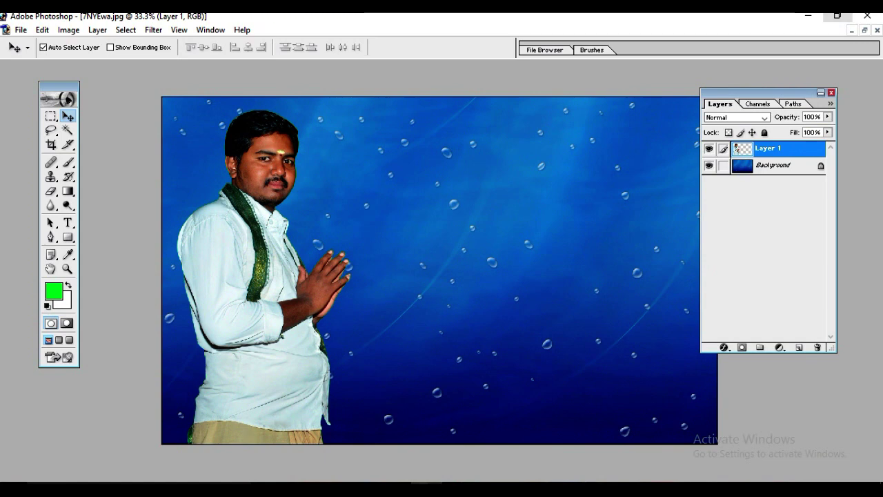
Make Background the active layer, cycle screen modes back to windowed, and open another image.
key("alt+bracketleft")
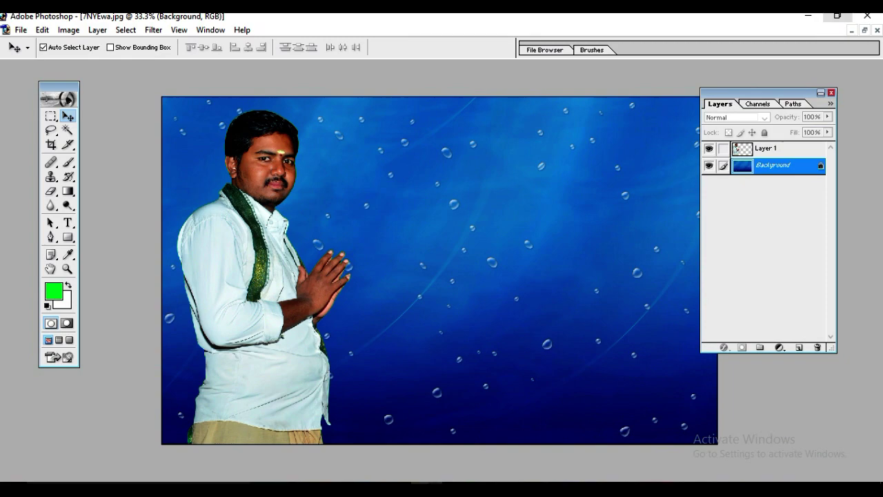
key("f")
key("f")
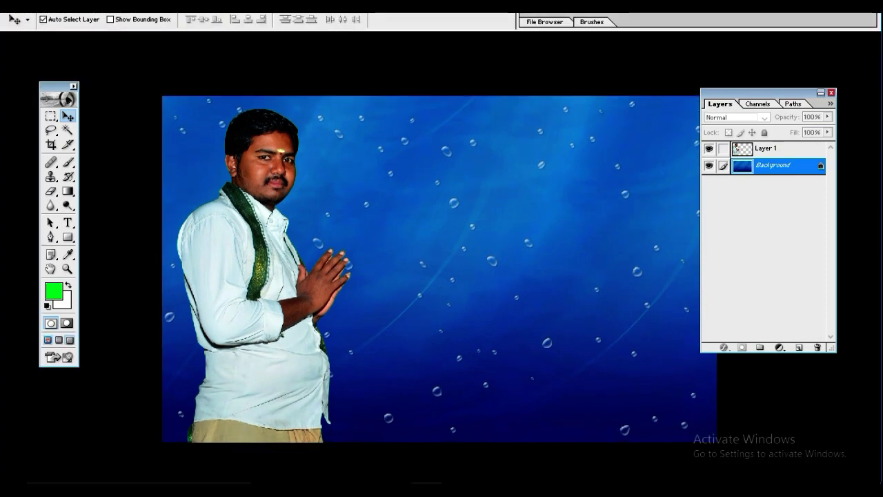
key("f")
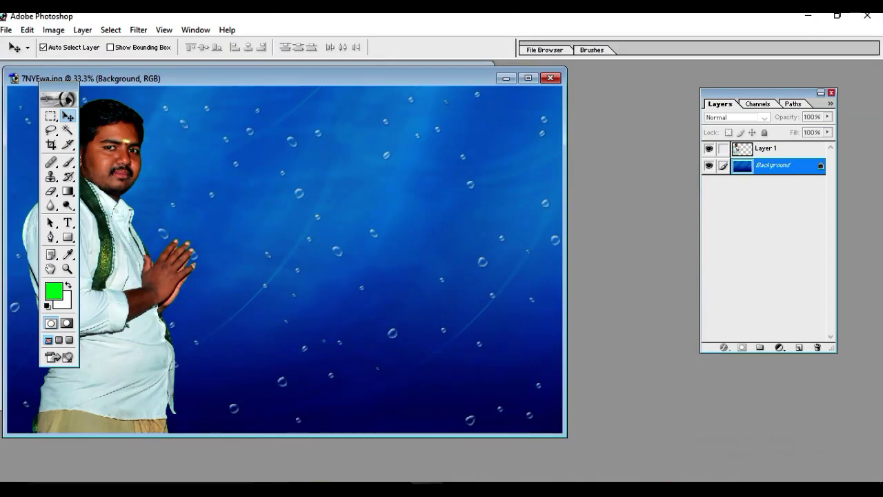
key("ctrl+o")
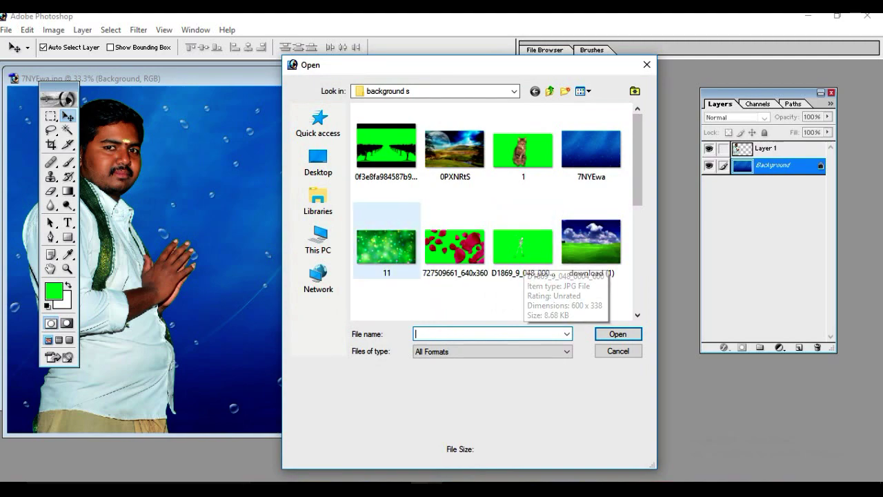
Open the green bokeh image 11.jpg, then bring 7NYEwa.jpg back to front, maximized.
left_click(386, 241)
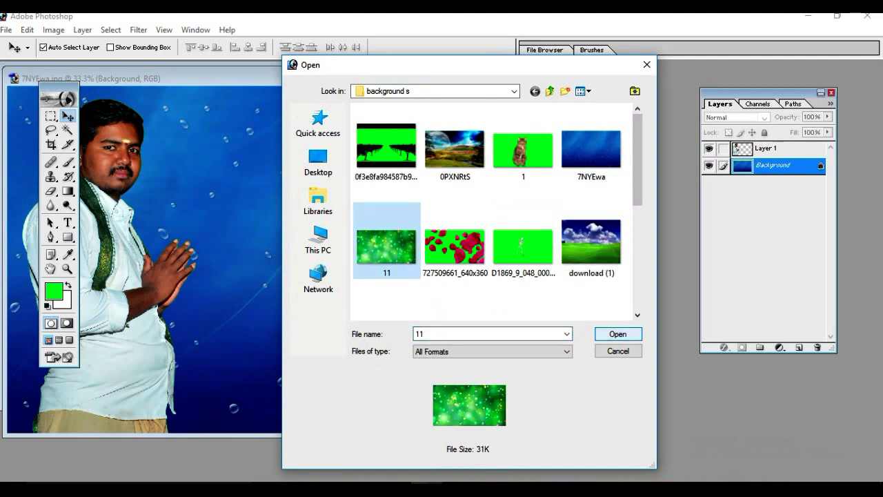
left_click(618, 334)
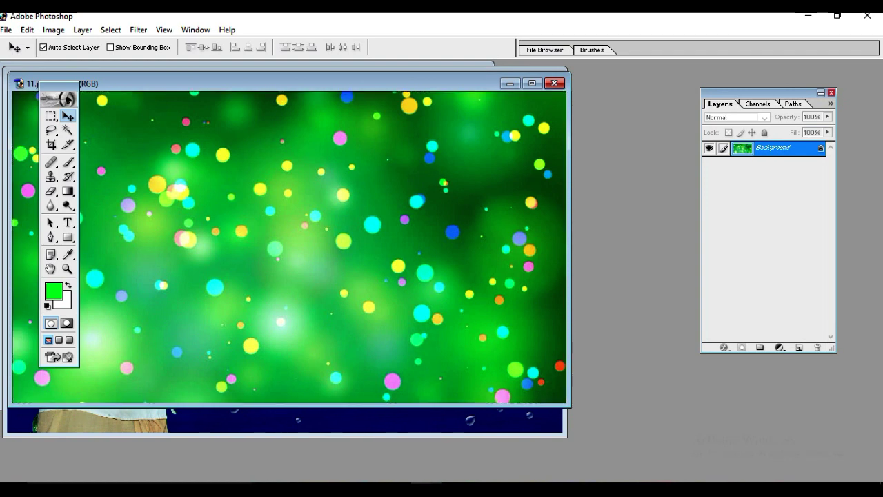
left_click_drag(276, 83, 393, 117)
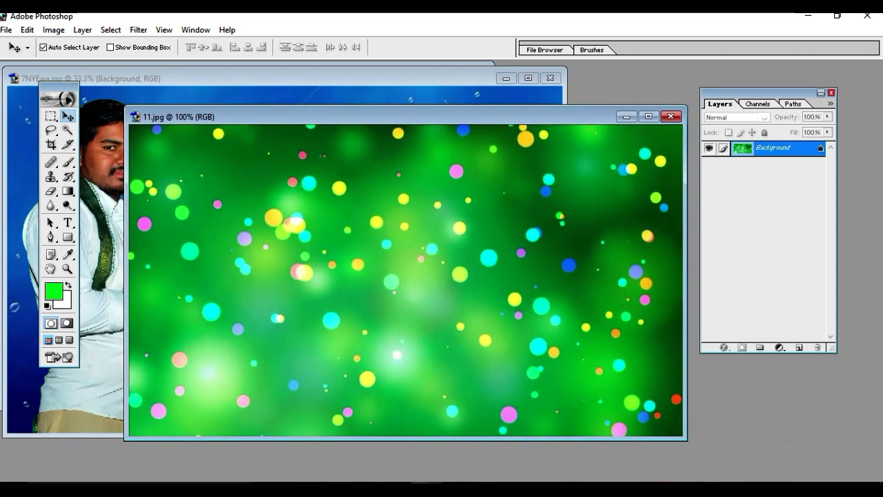
left_click(449, 78)
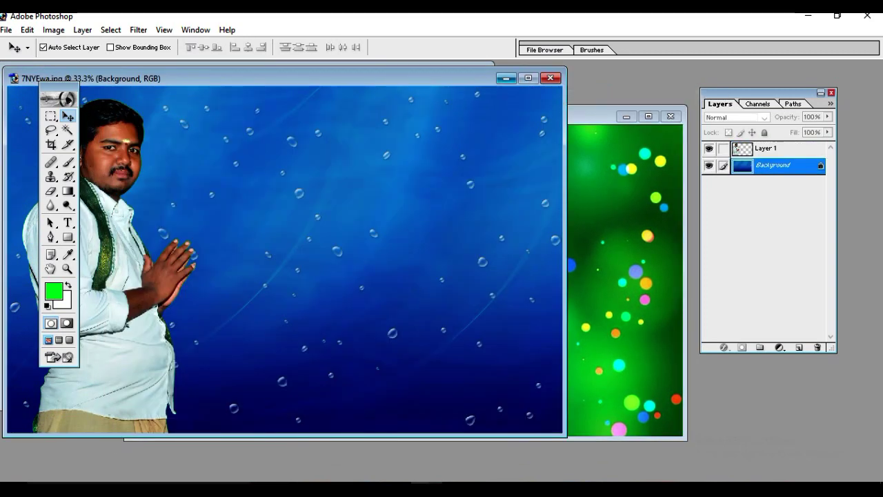
left_click(528, 78)
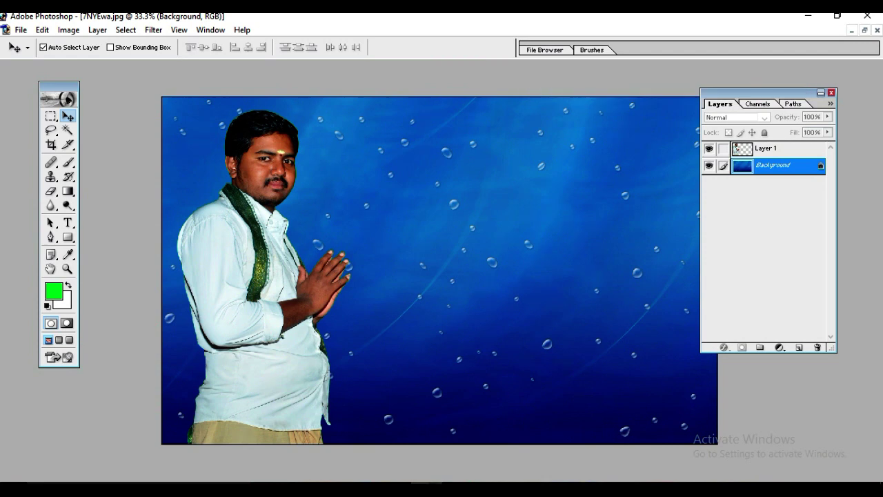
Paste the bokeh as Layer 2, scale it to fill the canvas, and drag the man toward centre.
key("ctrl+v")
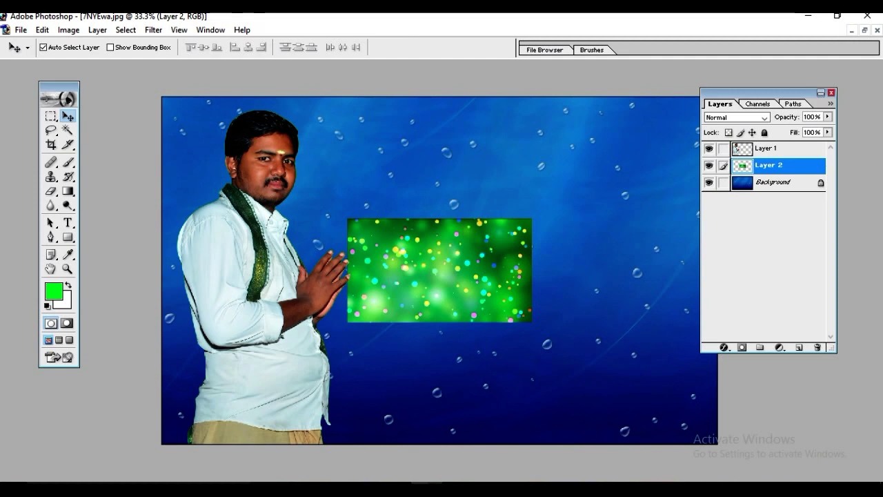
key("ctrl+t")
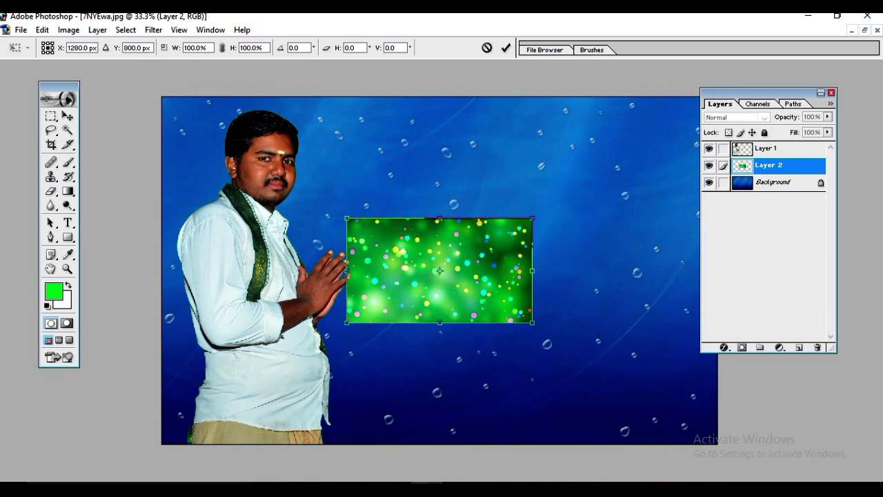
left_click_drag(532, 323, 755, 447)
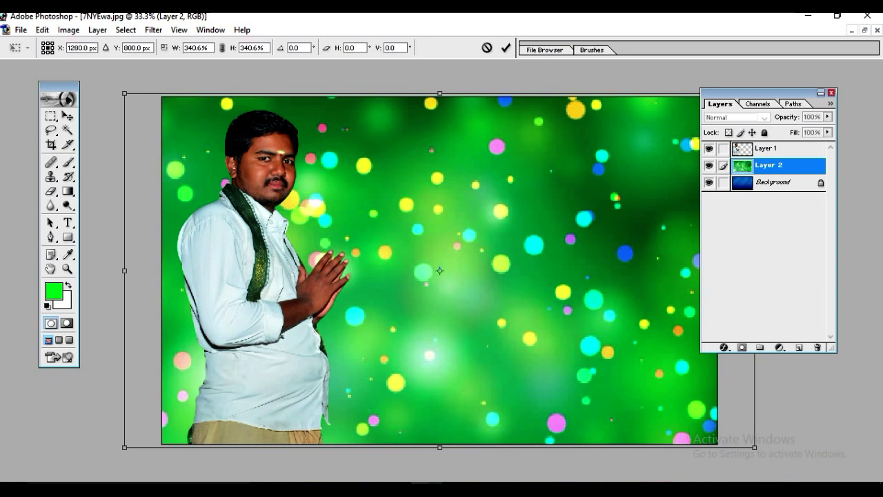
key("Return")
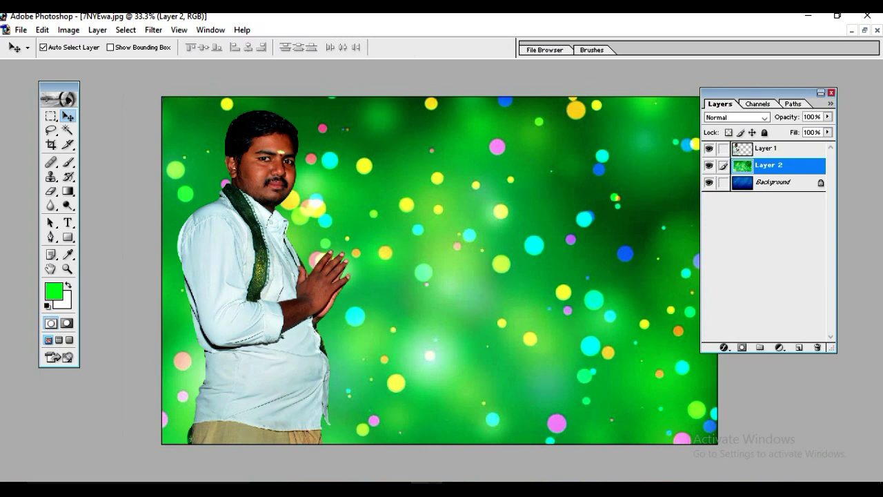
left_click_drag(255, 276, 401, 272)
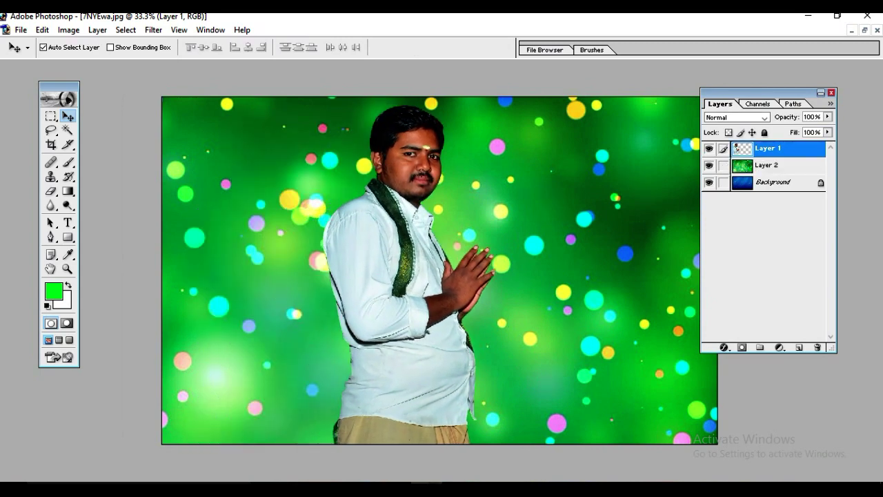
Fine-tune the man's position with arrow-key nudges right, down and slightly back left.
key("shift+Right")
key("shift+Right")
key("shift+Right")
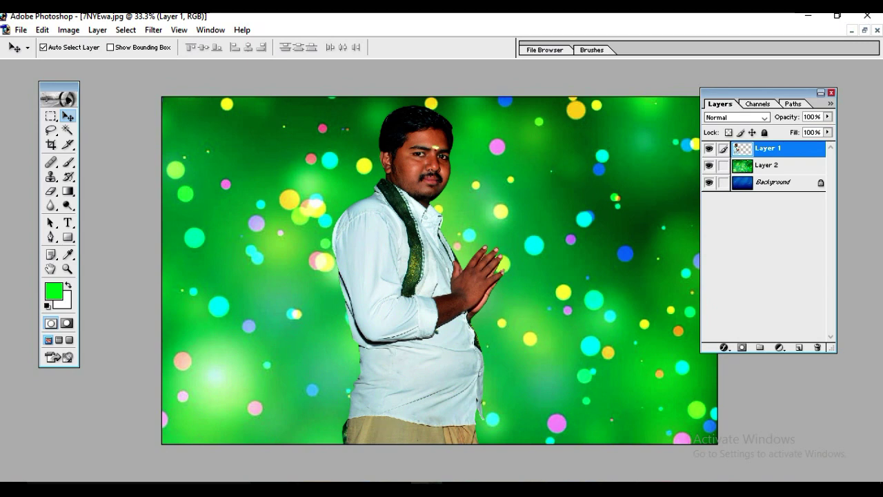
key("shift+Right")
key("shift+Down")
key("shift+Down")
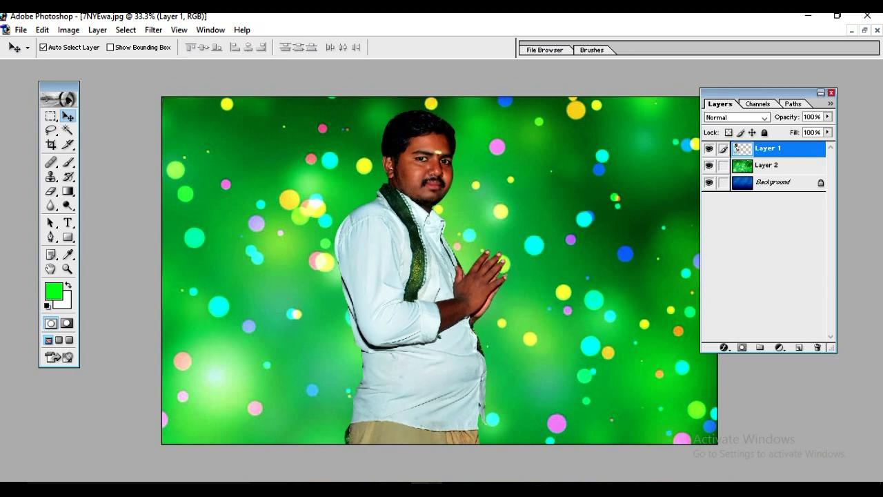
key("shift+Right")
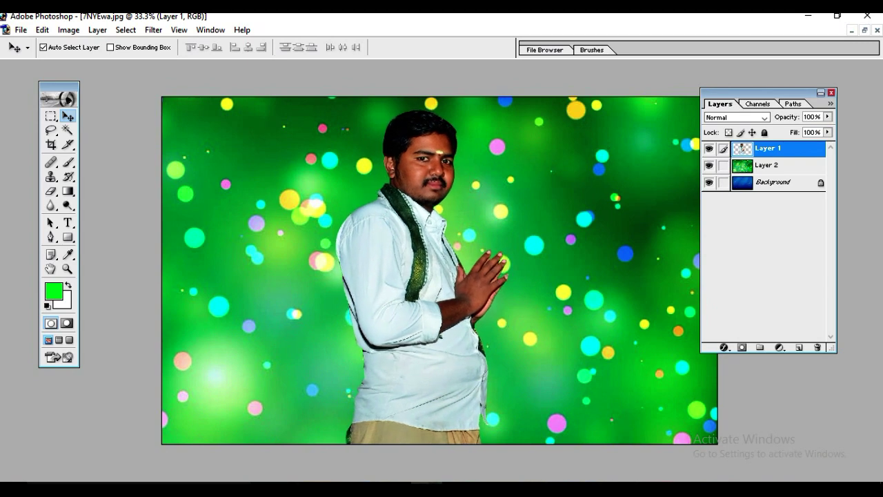
key("shift+Right")
key("Right")
key("Right")
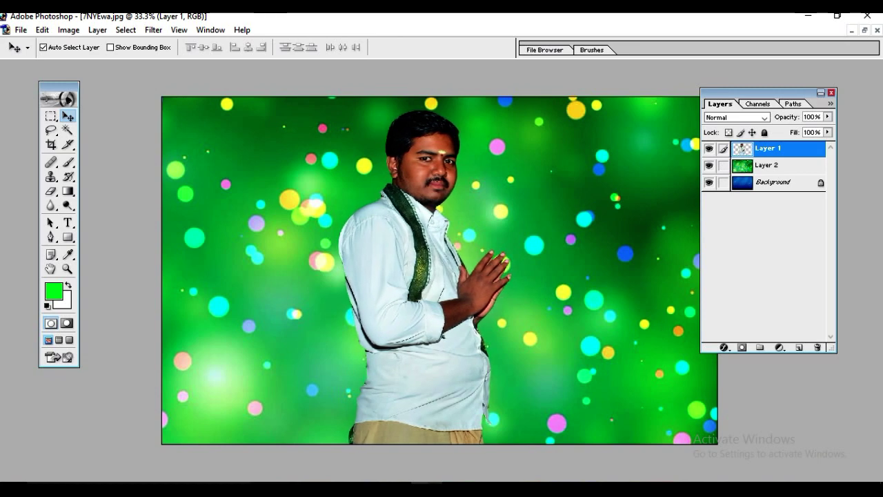
key("shift+Left")
key("shift+Left")
key("Left")
key("Left")
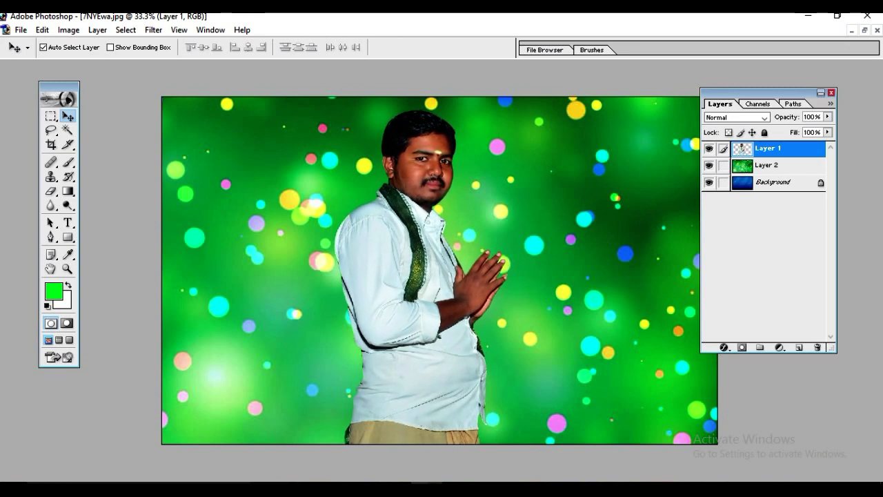
key("Right")
key("Right")
key("Right")
key("Right")
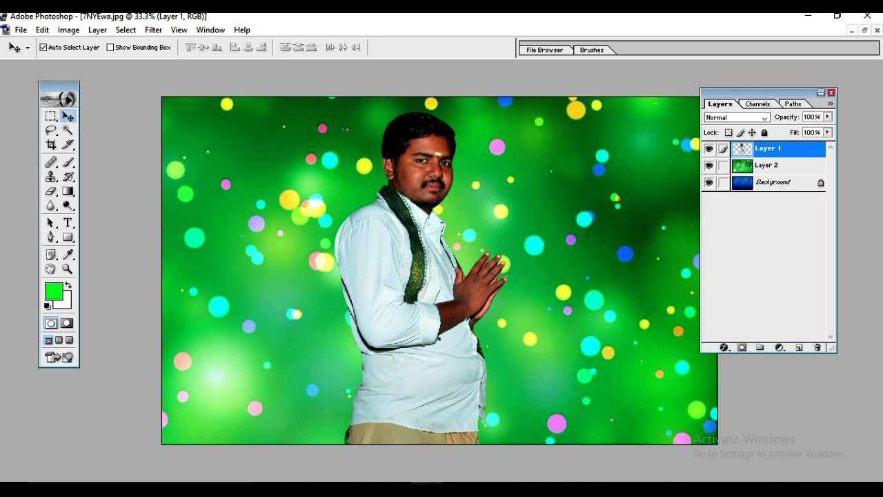
key("Right")
key("Right")
key("Right")
key("Right")
key("Right")
key("Right")
key("Right")
key("Right")
key("Right")
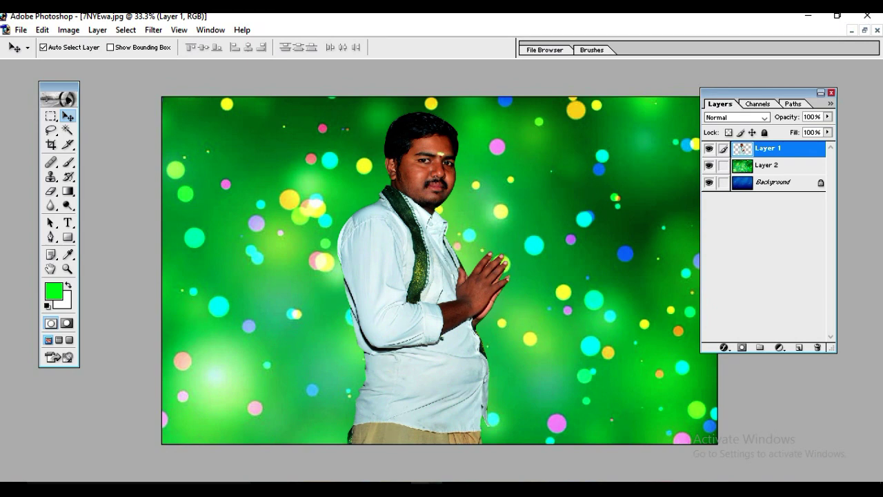
key("super")
key("Escape")
Save the composite as JPEG file 'iii', accepting the high-quality JPEG options.
key("ctrl+s")
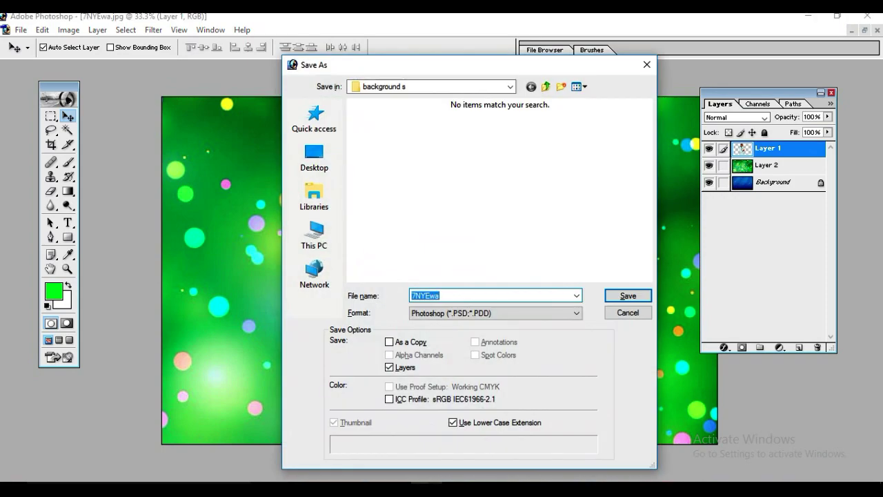
key("BackSpace")
type("i")
type("ii")
key("Tab")
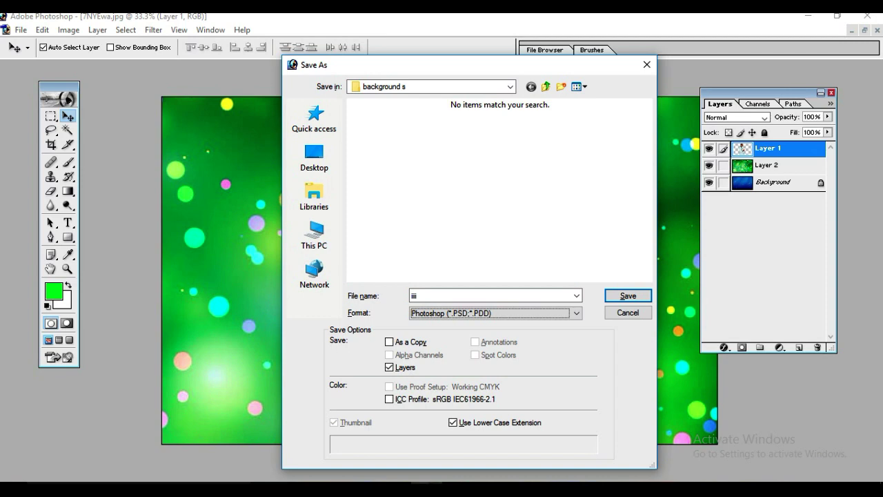
key("j")
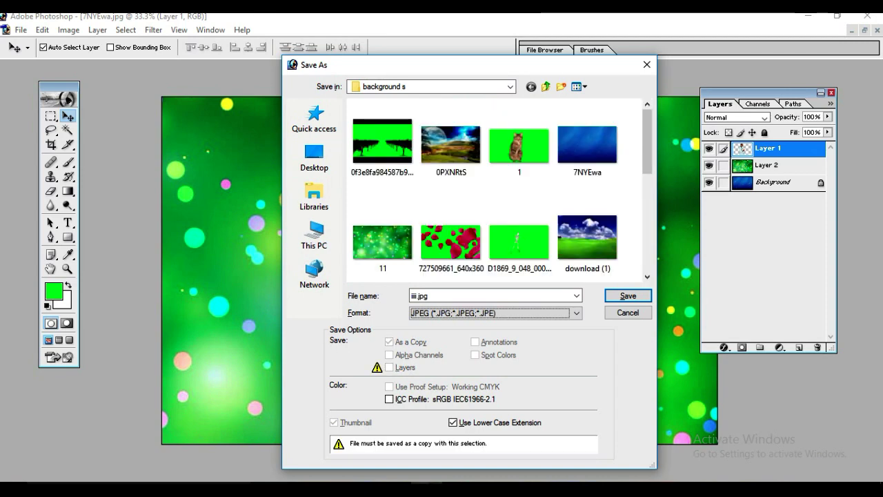
key("shift+Tab")
key("Return")
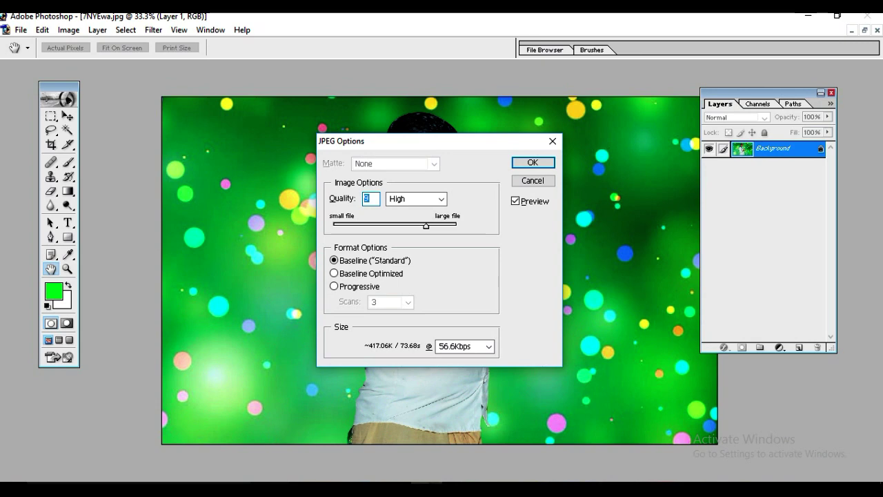
key("Return")
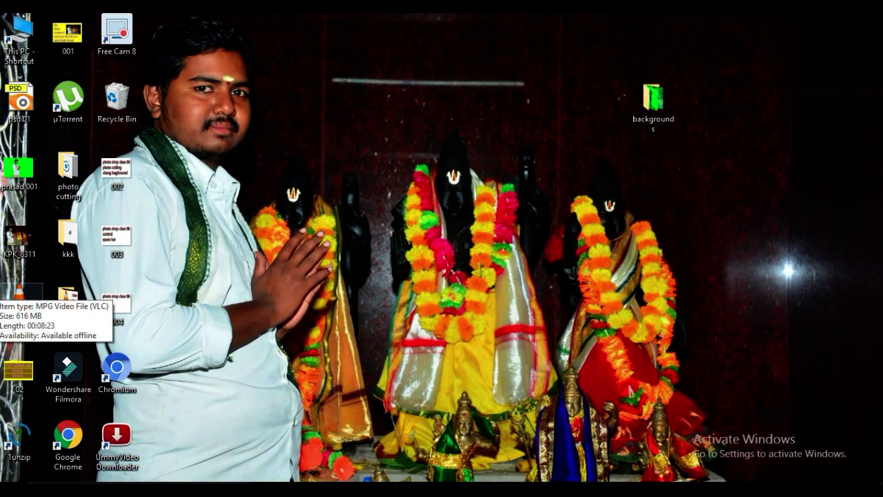
Open the background s folder full-screen and view iiii.jpg in Photos.
double_click(654, 103)
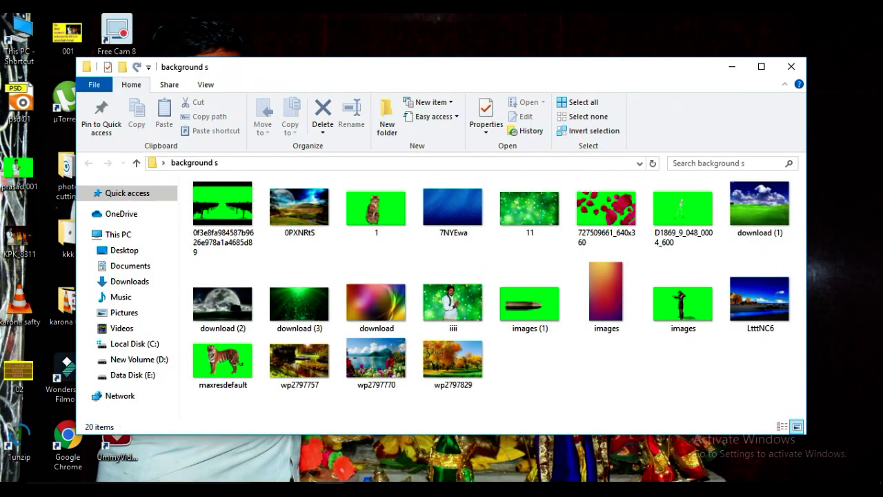
key("super+Up")
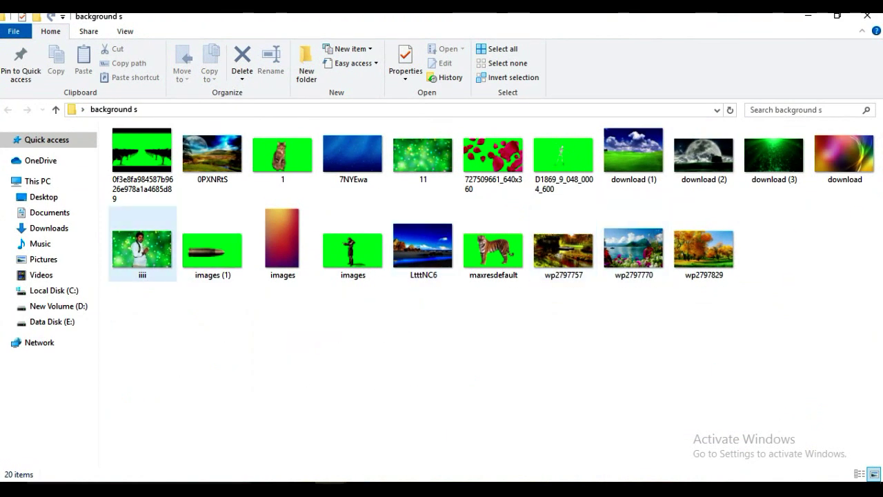
double_click(142, 249)
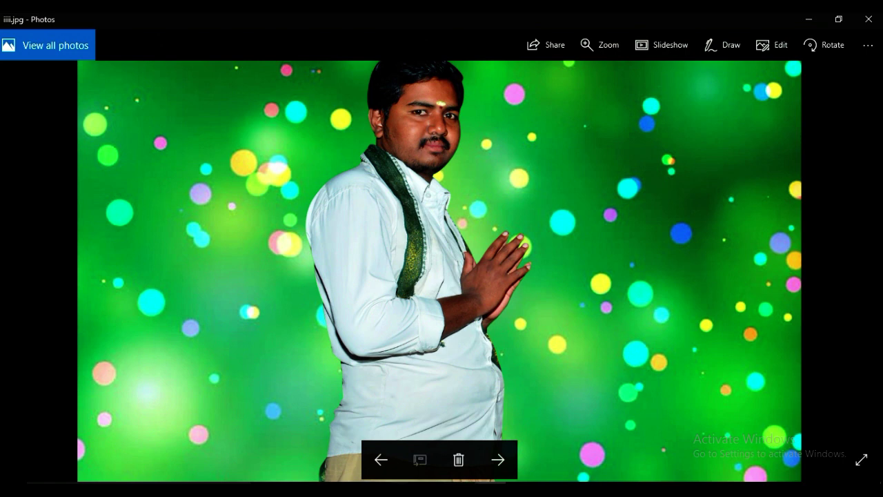
left_click(190, 435)
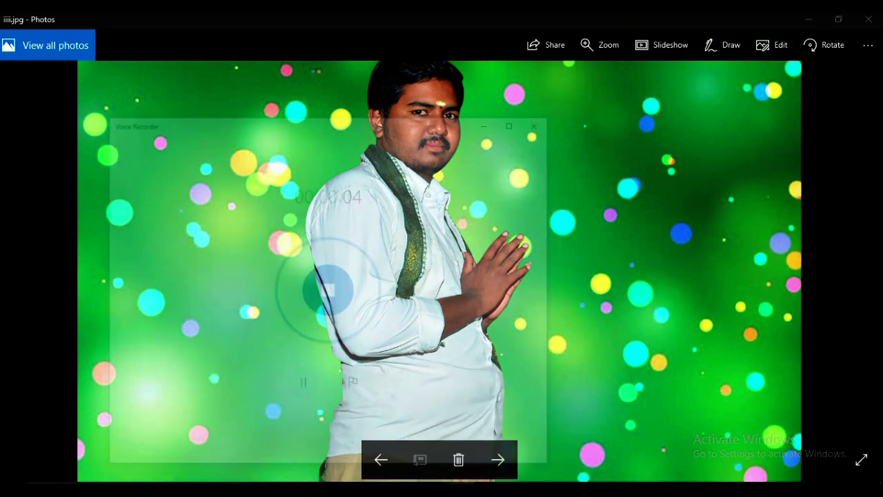